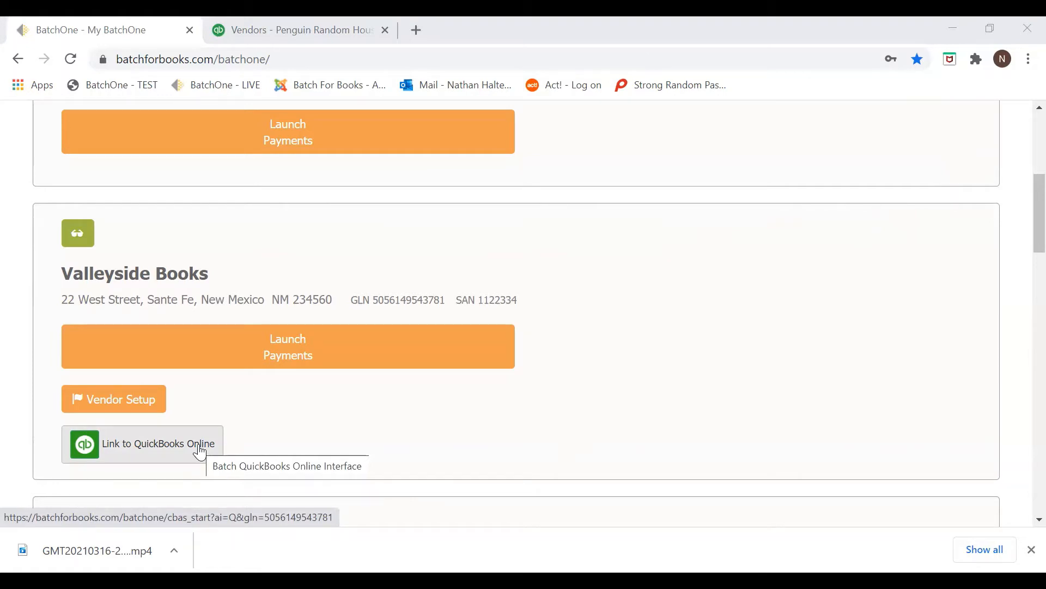
Open the QuickBooks Online vendor name configuration from the Valleyside Books QuickBooks Online link and show its list of vendor codes
left_click(201, 453)
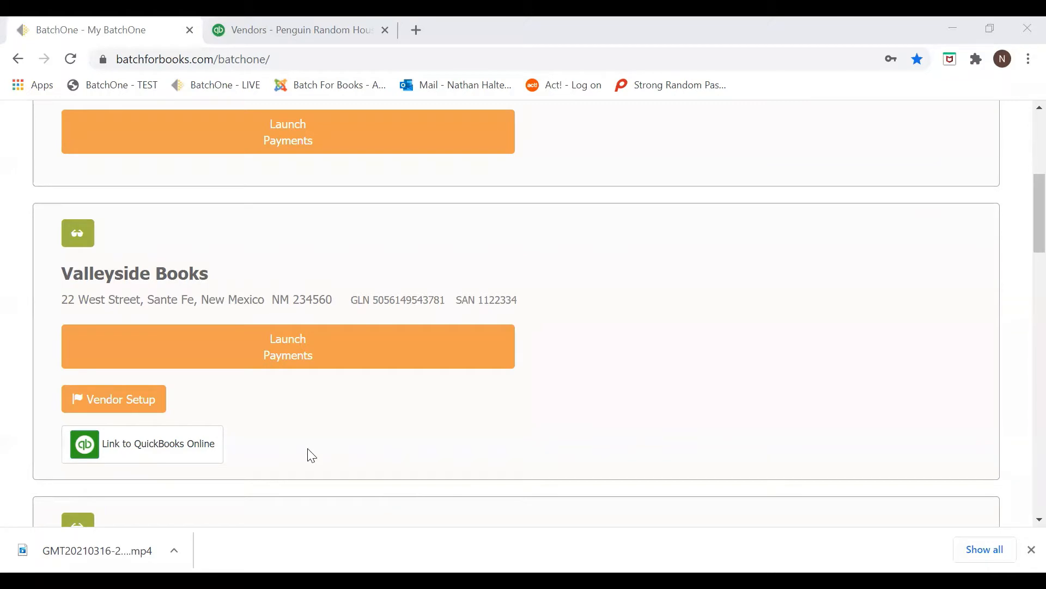
left_click(158, 453)
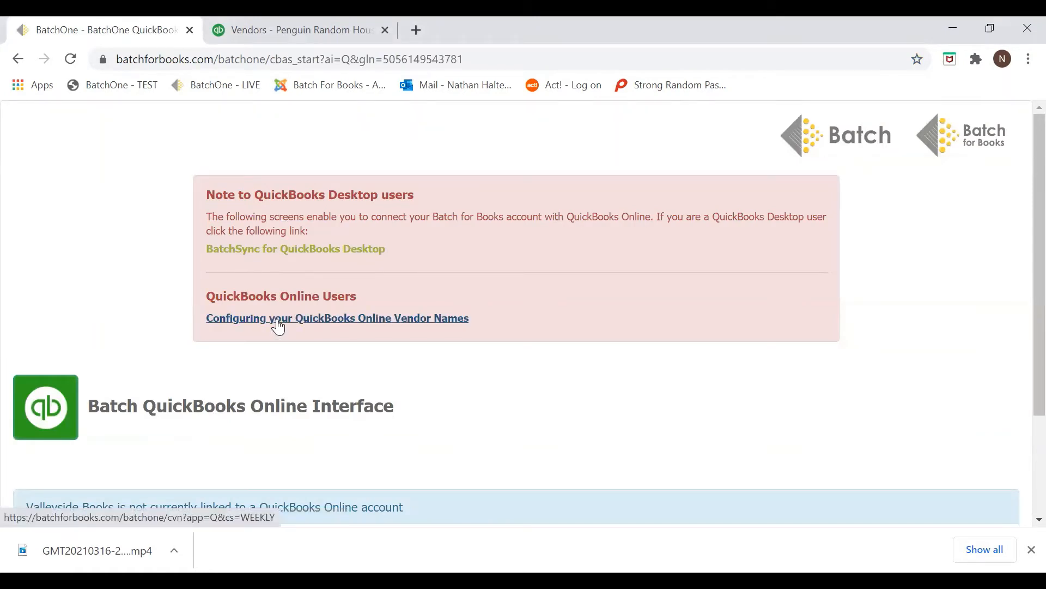
left_click(278, 327)
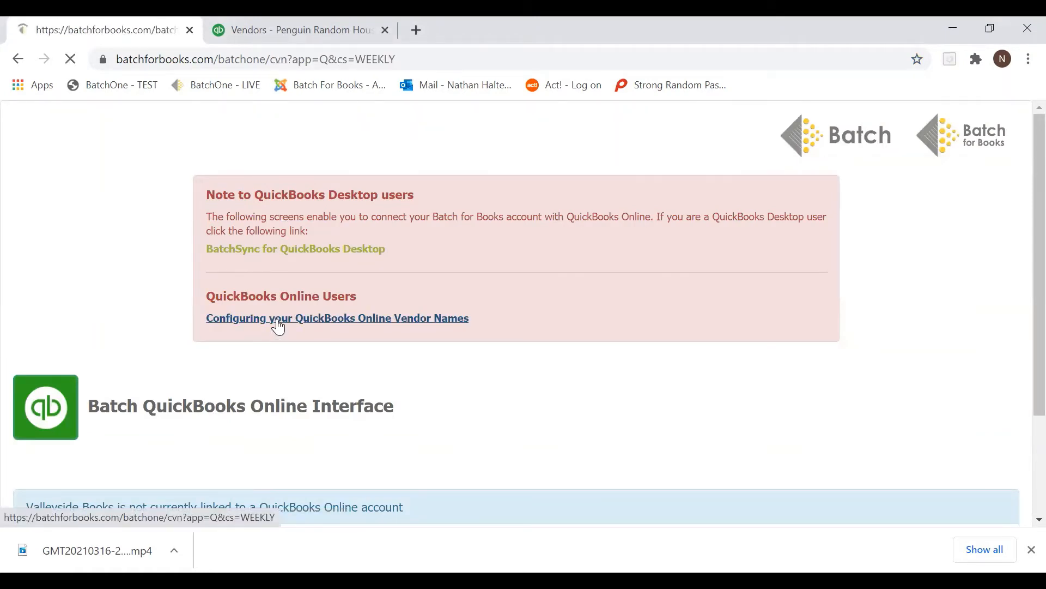
scroll(441, 371, "down", 5)
scroll(545, 376, "down", 2)
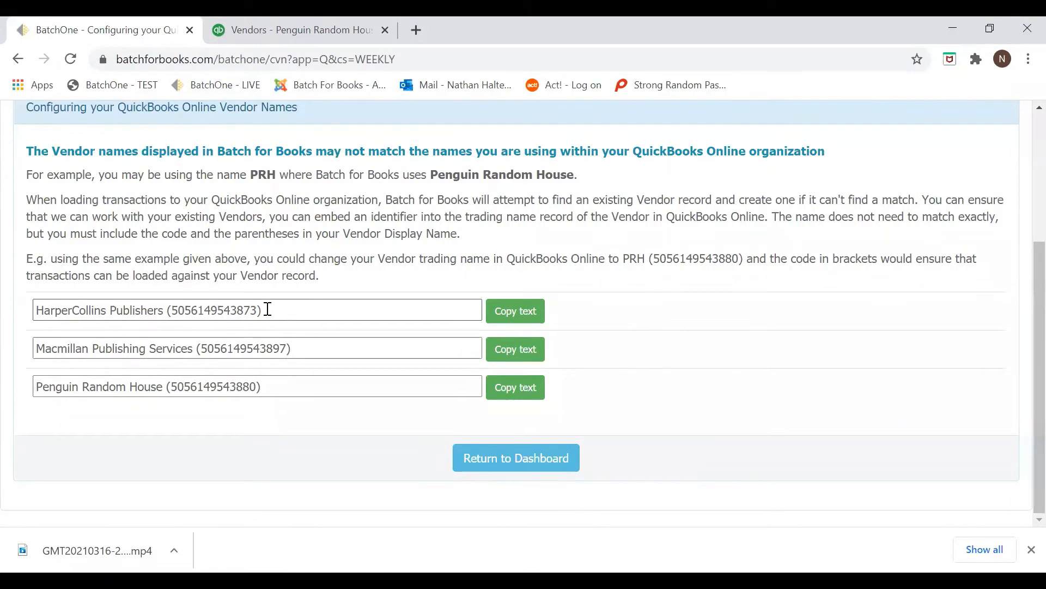
left_click_drag(267, 310, 168, 310)
key("ctrl+c")
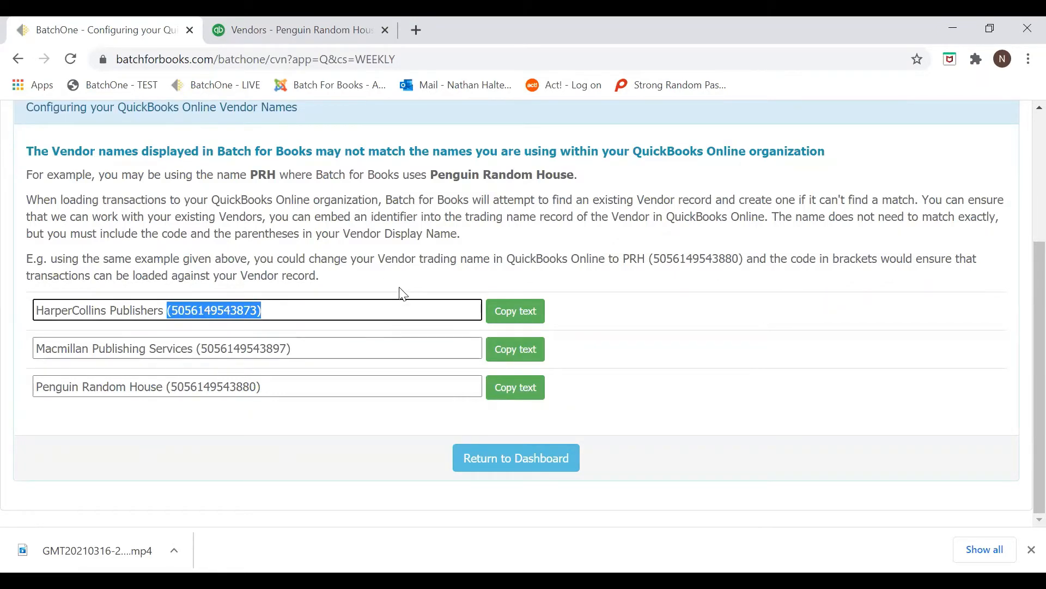
key("ctrl+Tab")
left_click(253, 375)
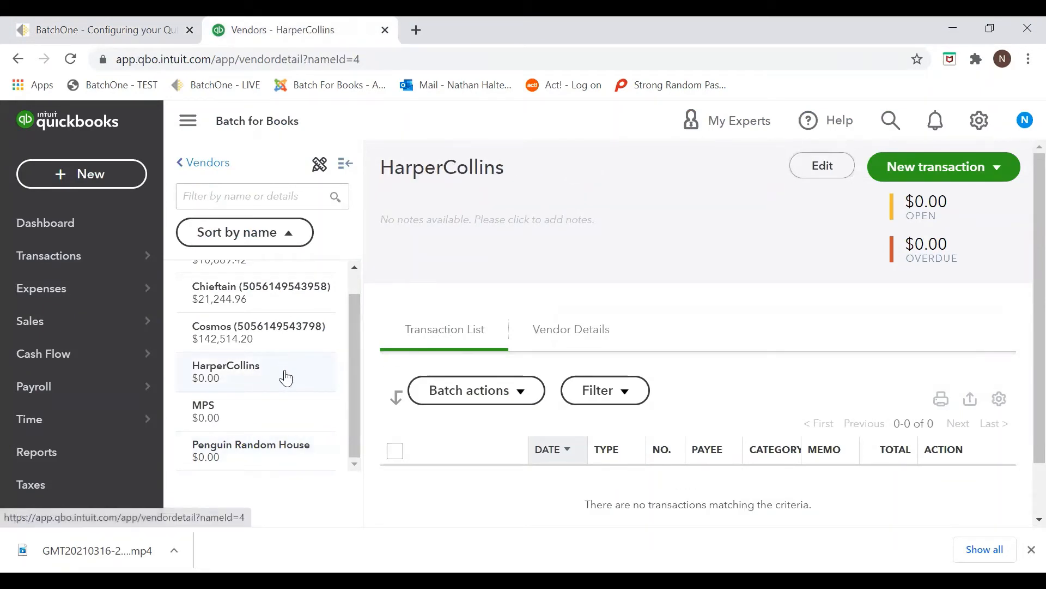
left_click(820, 166)
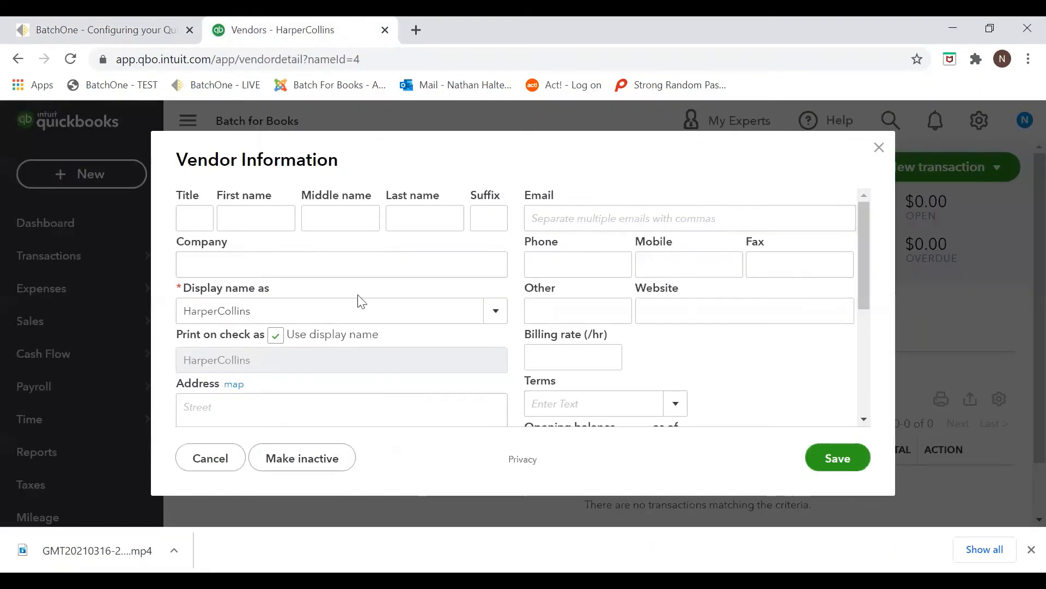
left_click(299, 308)
left_click(337, 307)
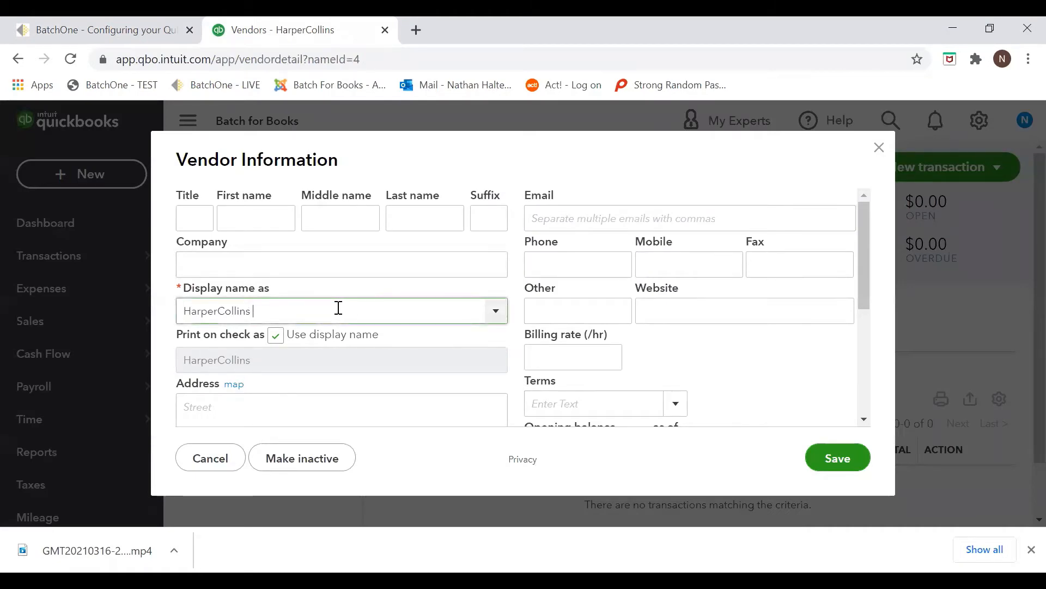
key("ctrl+v")
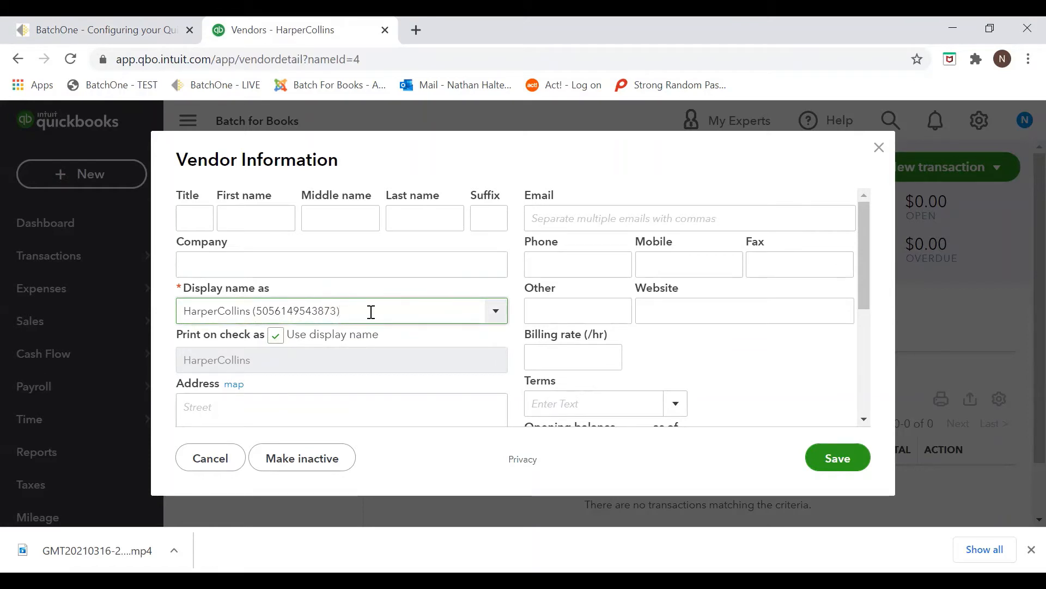
left_click(841, 462)
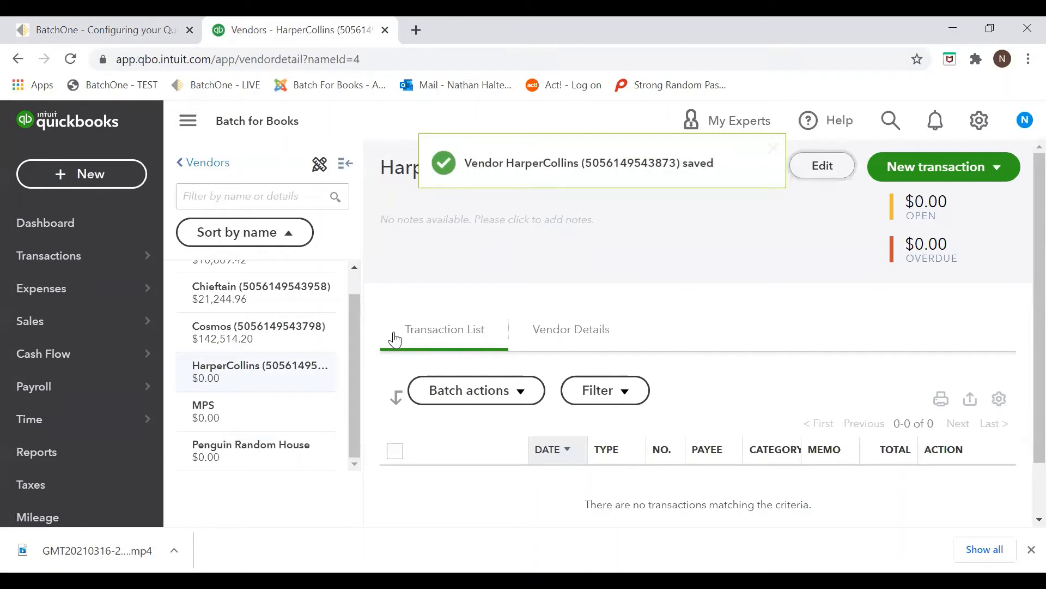
key("ctrl+Tab")
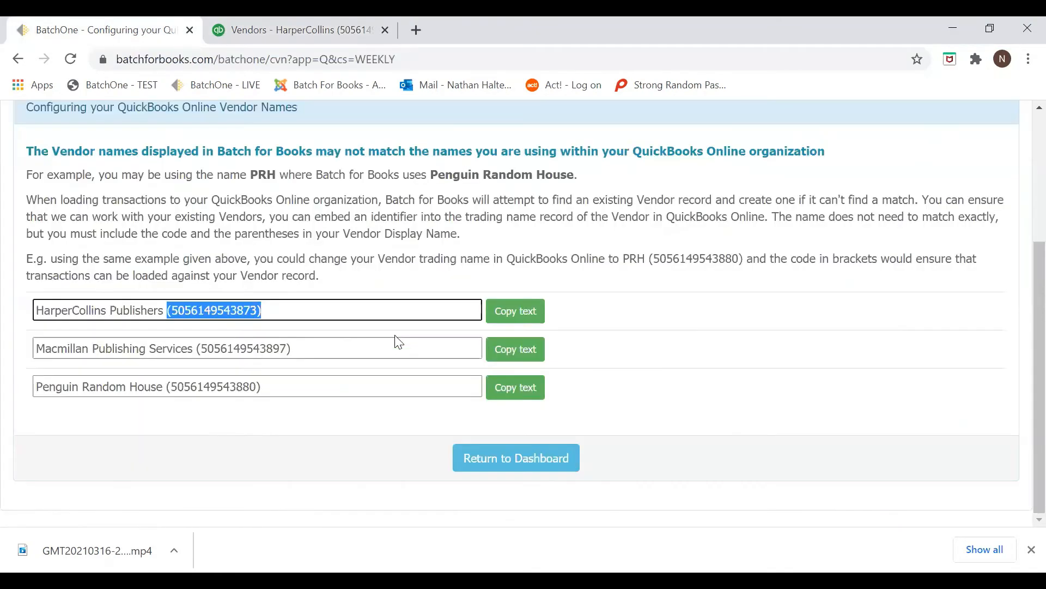
left_click(646, 389)
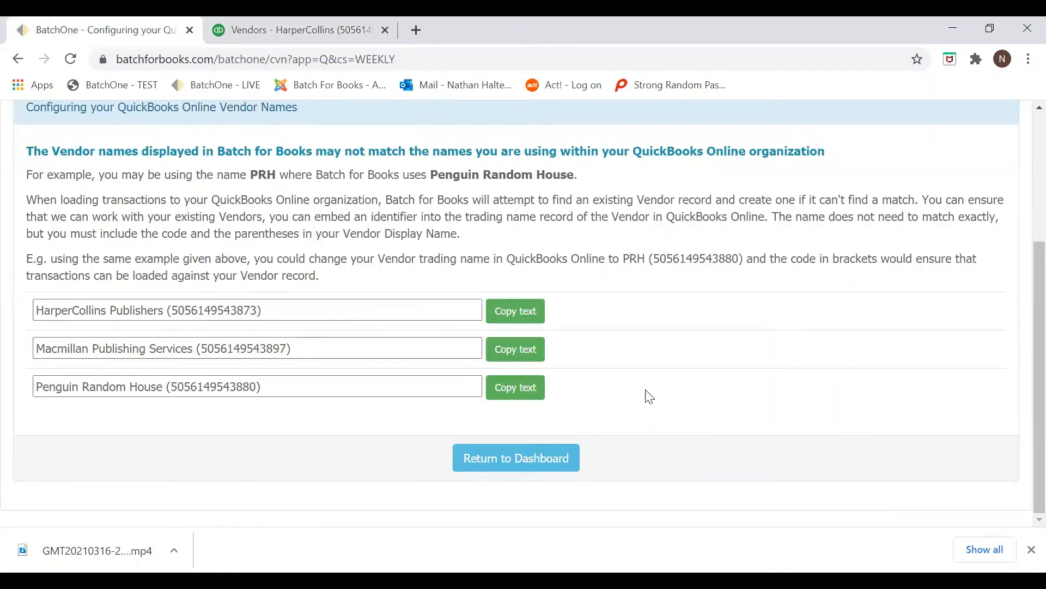
left_click(519, 357)
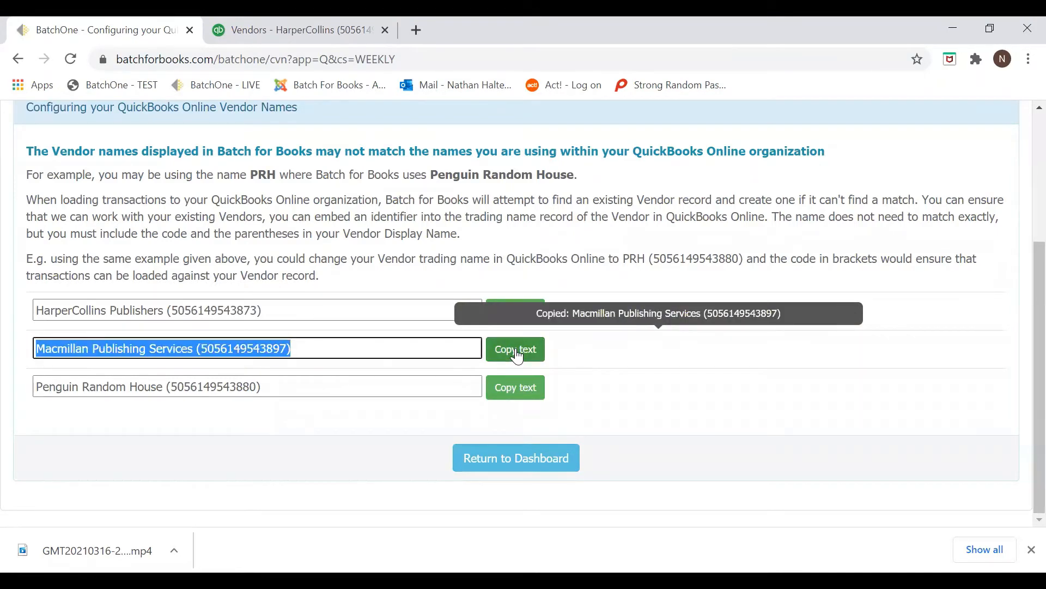
key("ctrl+Tab")
left_click(318, 406)
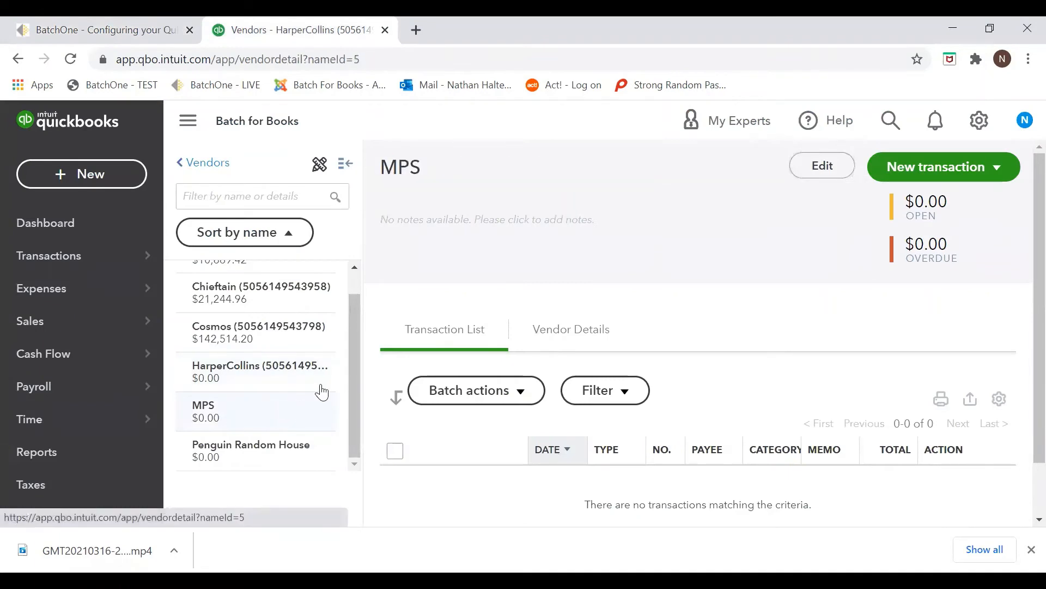
left_click(808, 167)
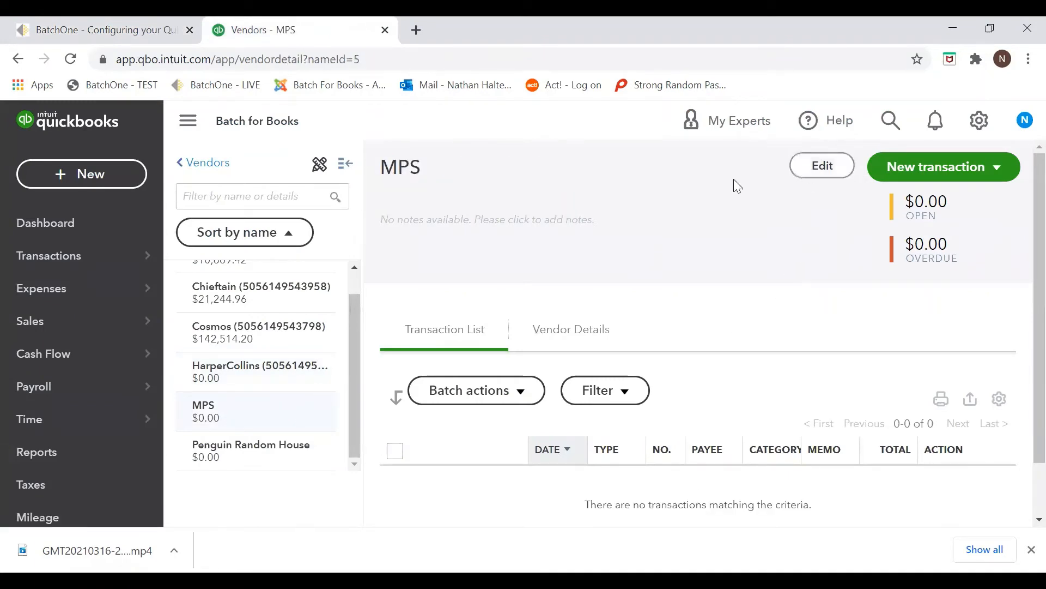
left_click(289, 307)
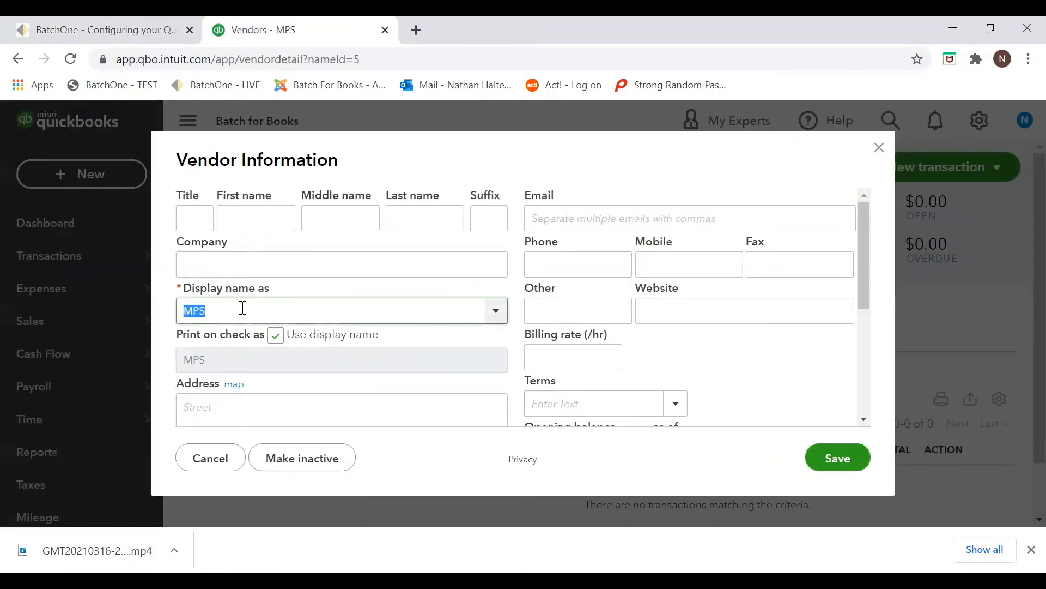
key("ctrl+v")
left_click(837, 458)
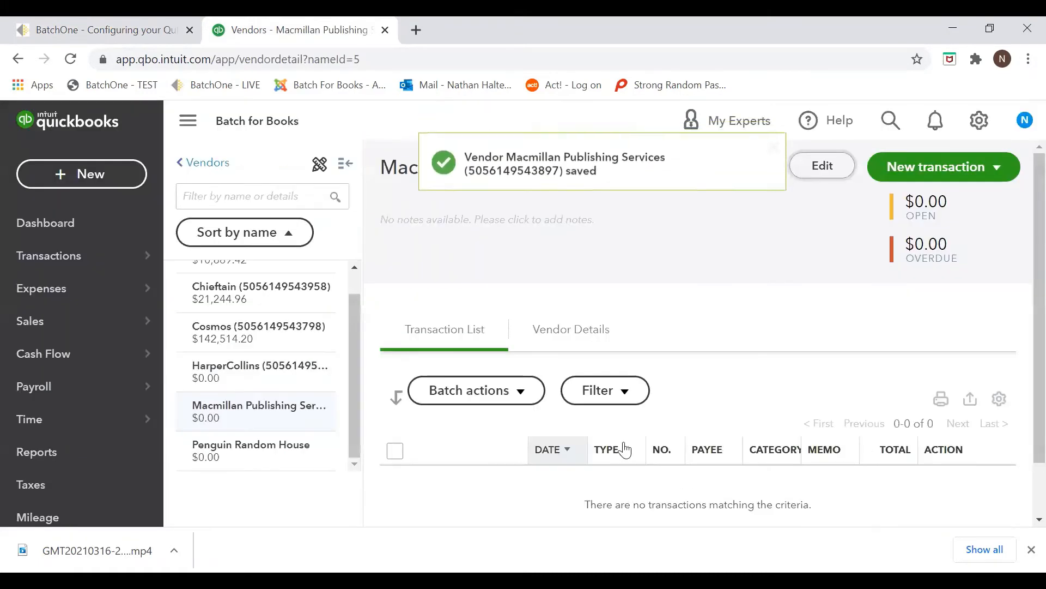
key("ctrl+Tab")
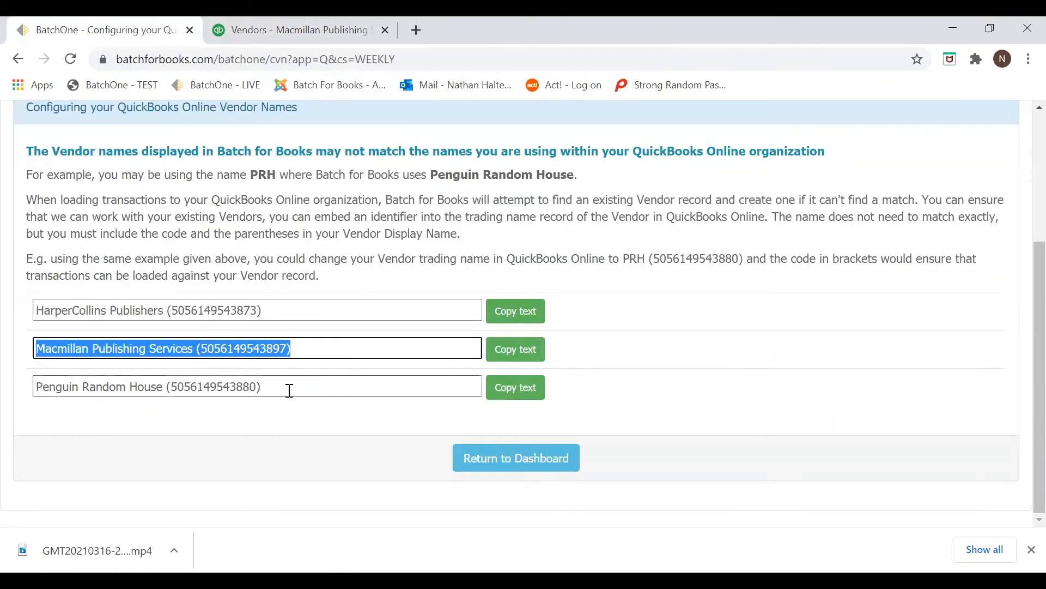
left_click(525, 393)
key("ctrl+Tab")
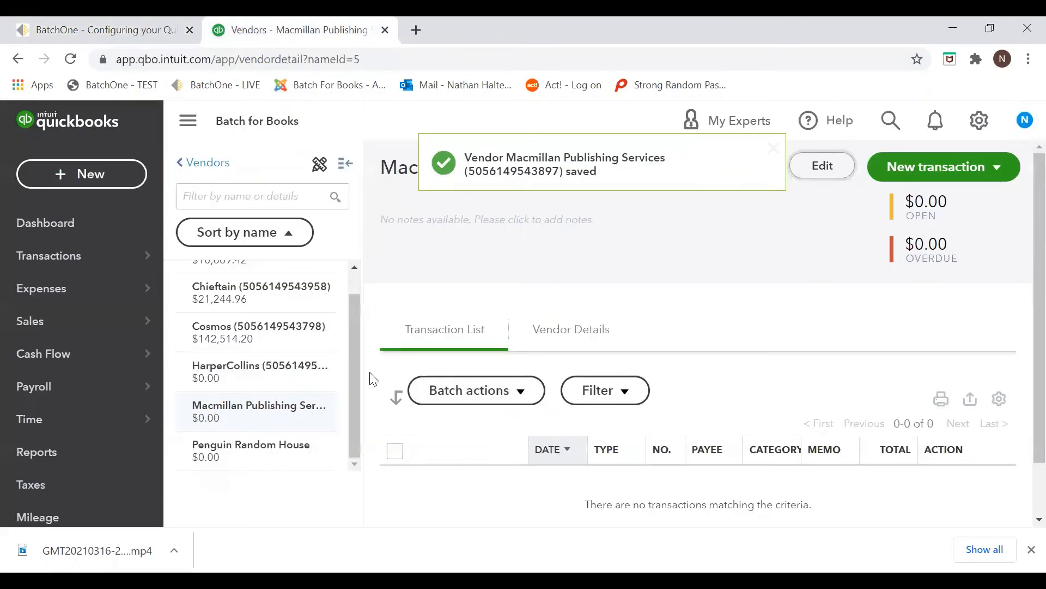
left_click(275, 444)
left_click(823, 165)
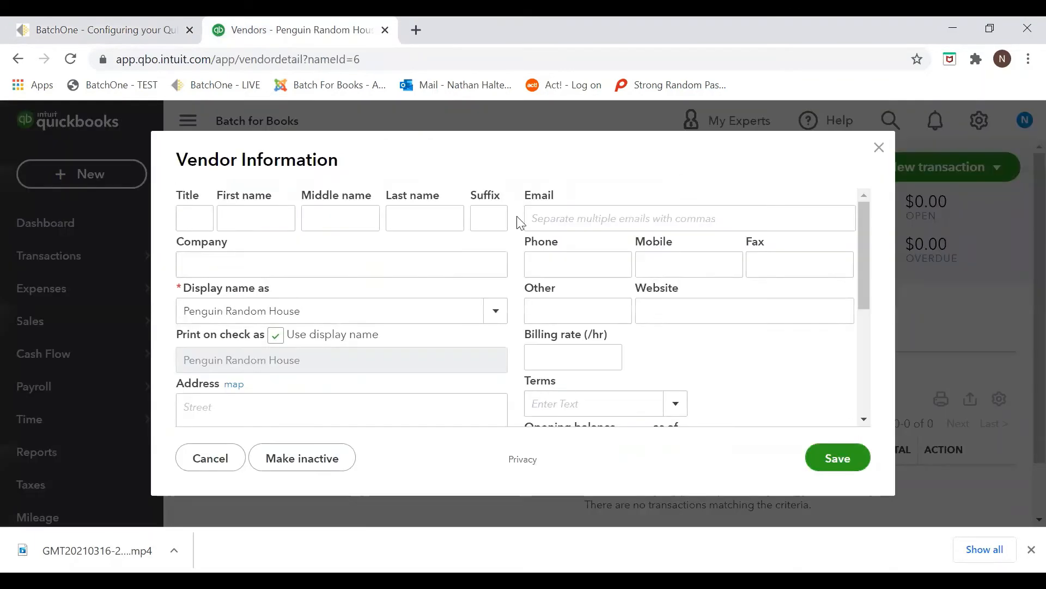
left_click_drag(319, 311, 11, 283)
key("ctrl+v")
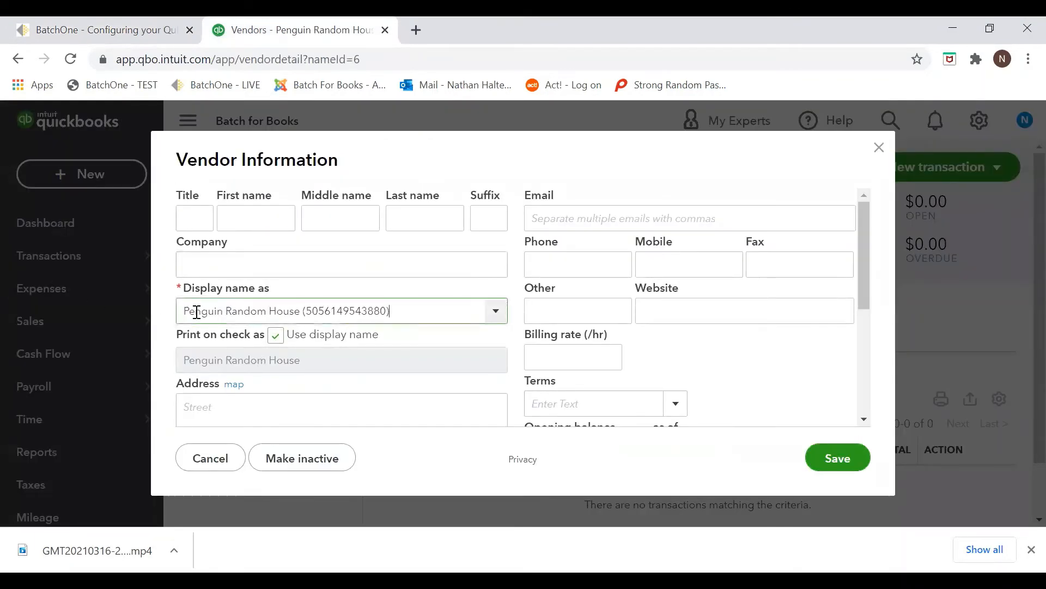
left_click(848, 470)
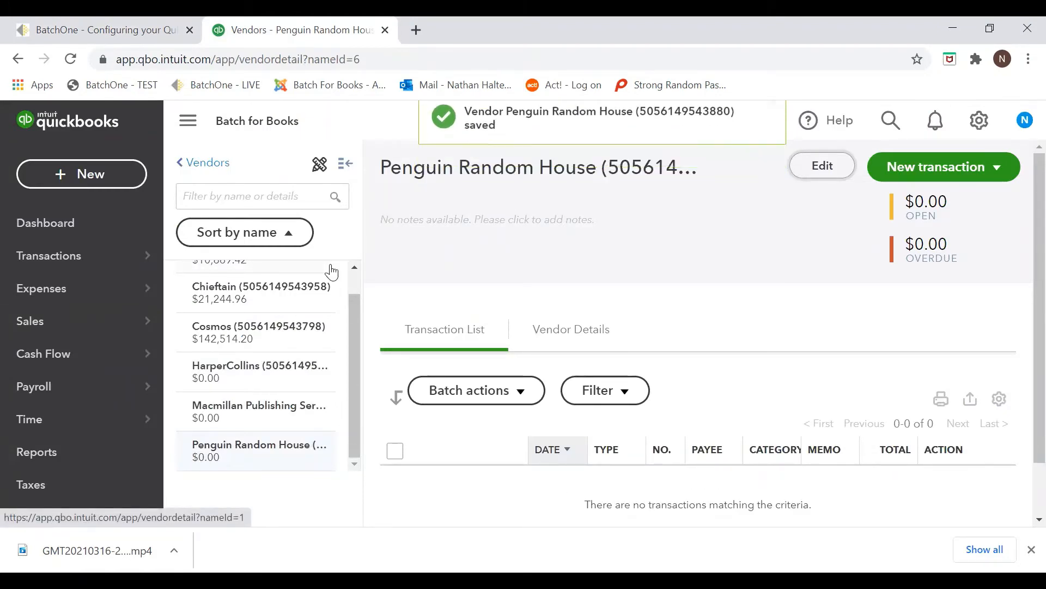
Return to the BatchOne dashboard, start linking Valleyside Books to QuickBooks Online, and proceed to QuickBooks Online for authorization
key("ctrl+Tab")
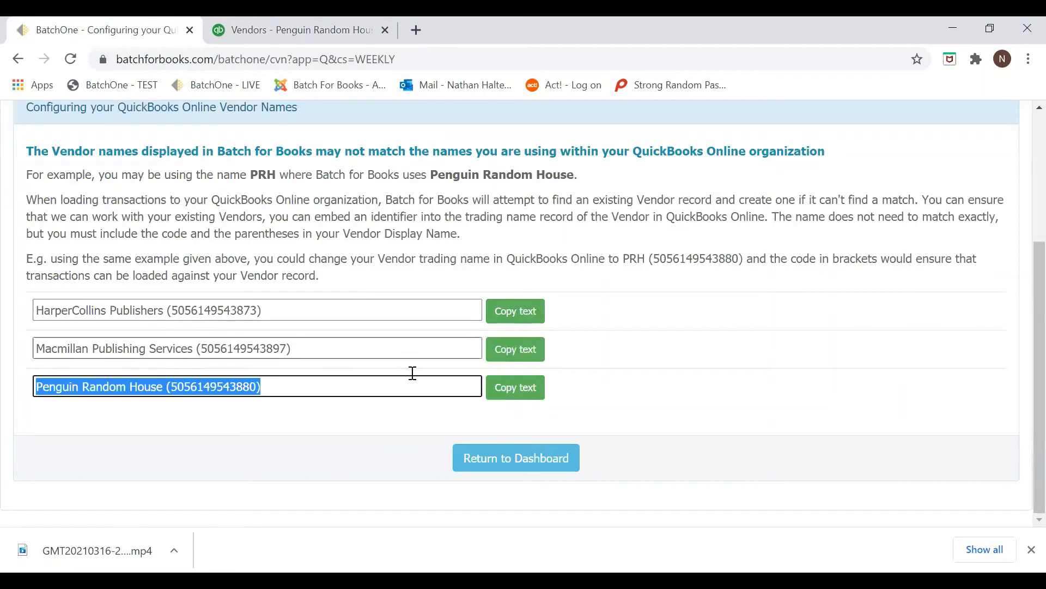
left_click(523, 458)
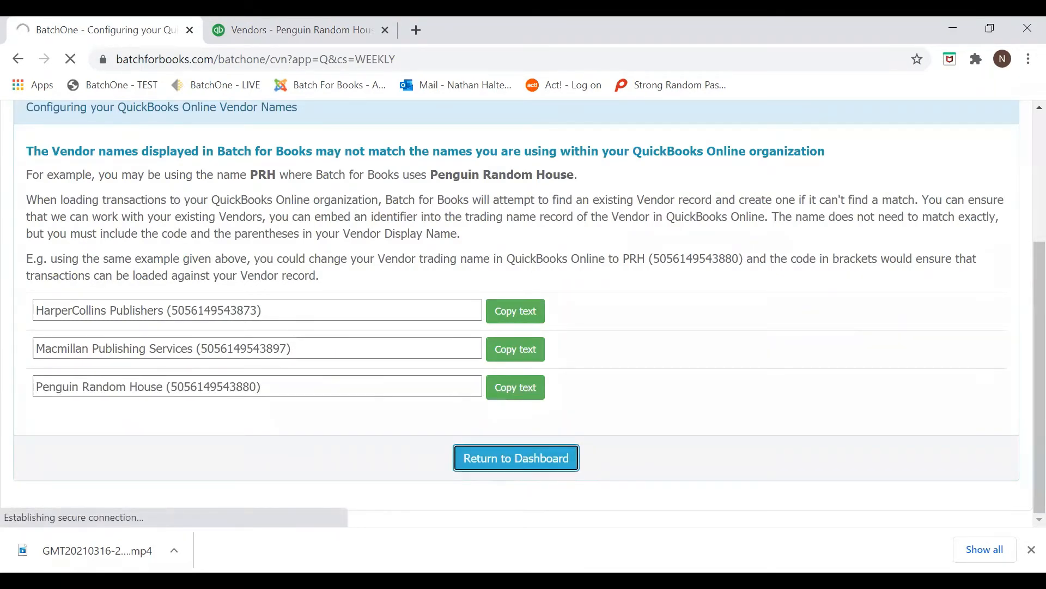
scroll(374, 393, "down", 7)
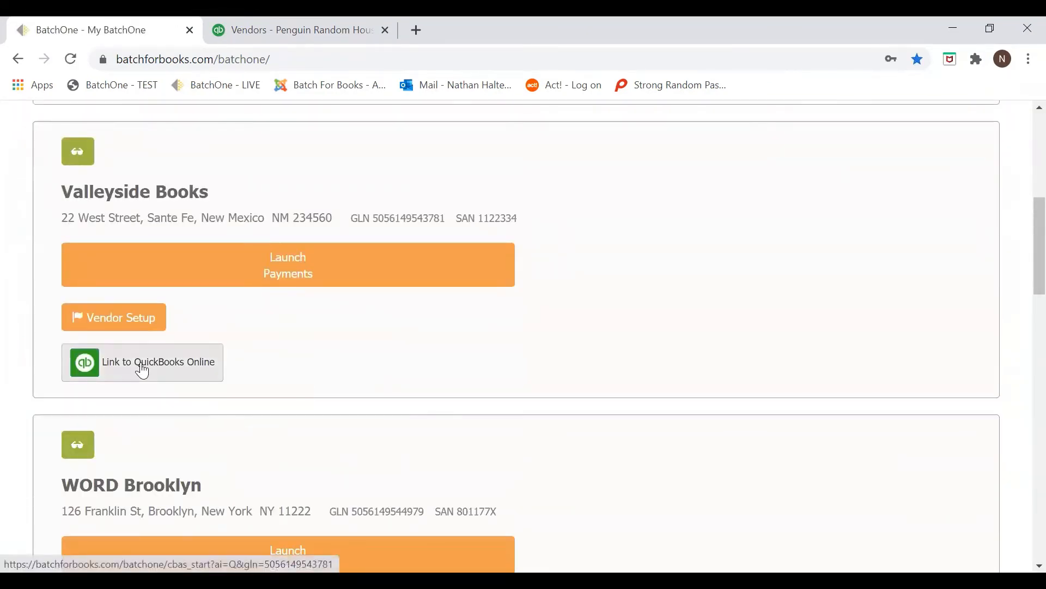
left_click(143, 376)
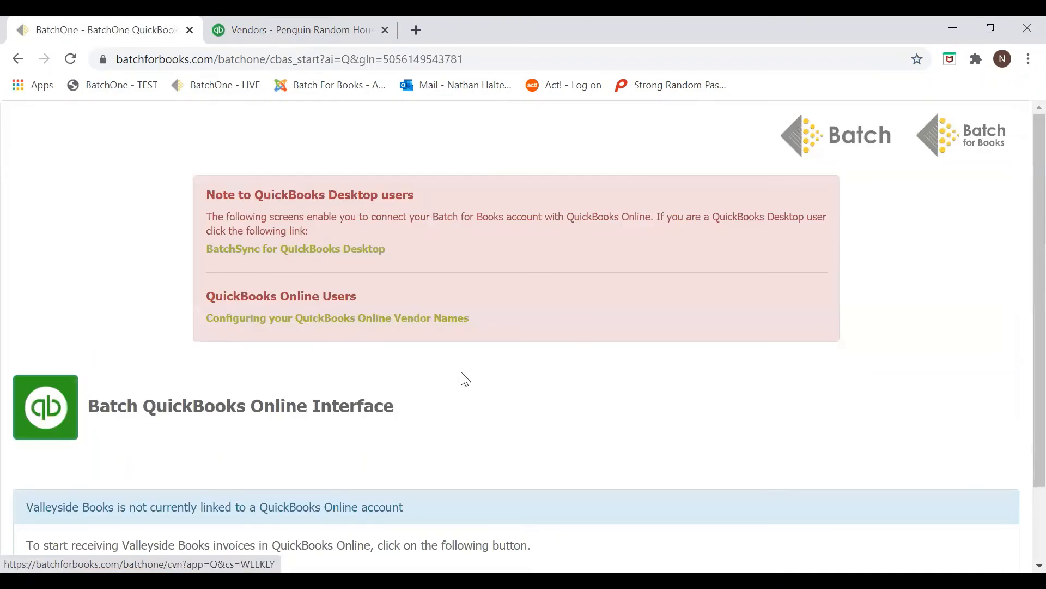
scroll(460, 379, "down", 3)
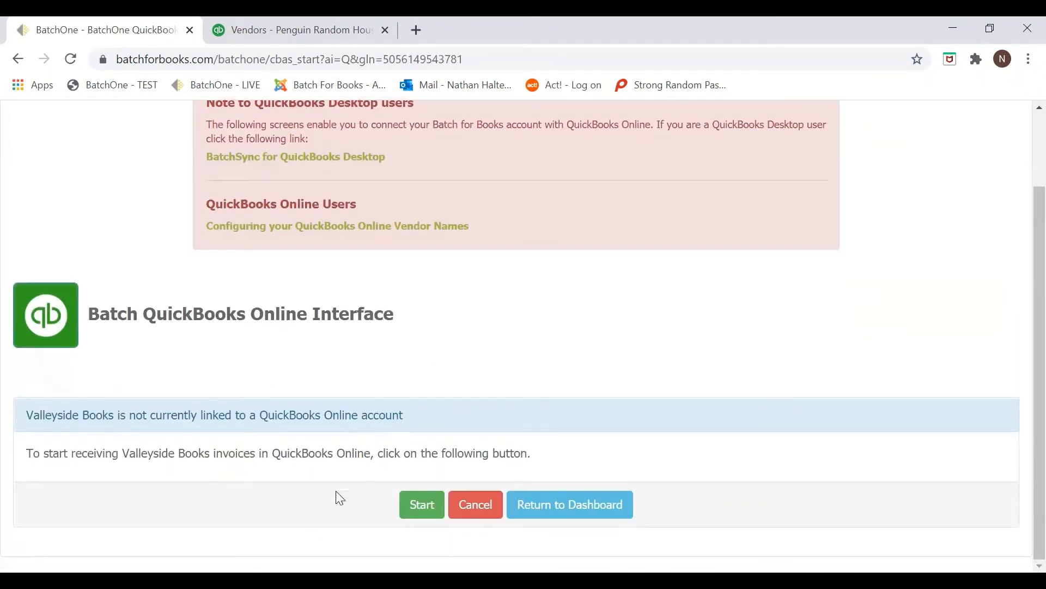
left_click(422, 506)
scroll(341, 381, "down", 1)
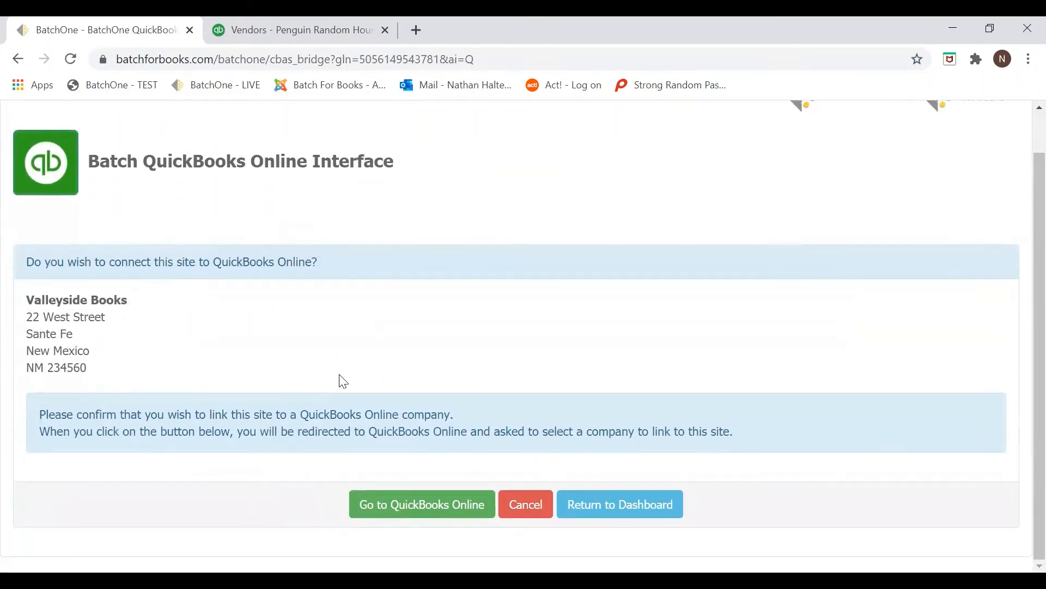
left_click(405, 508)
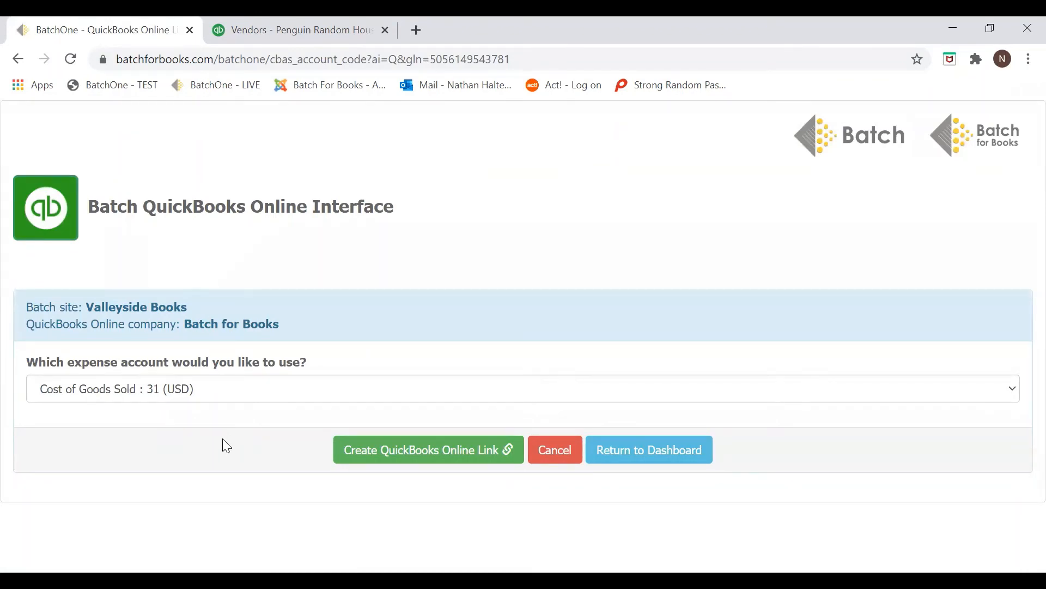
Choose Books : 28 (USD) as the expense account and create the QuickBooks Online link
left_click(217, 394)
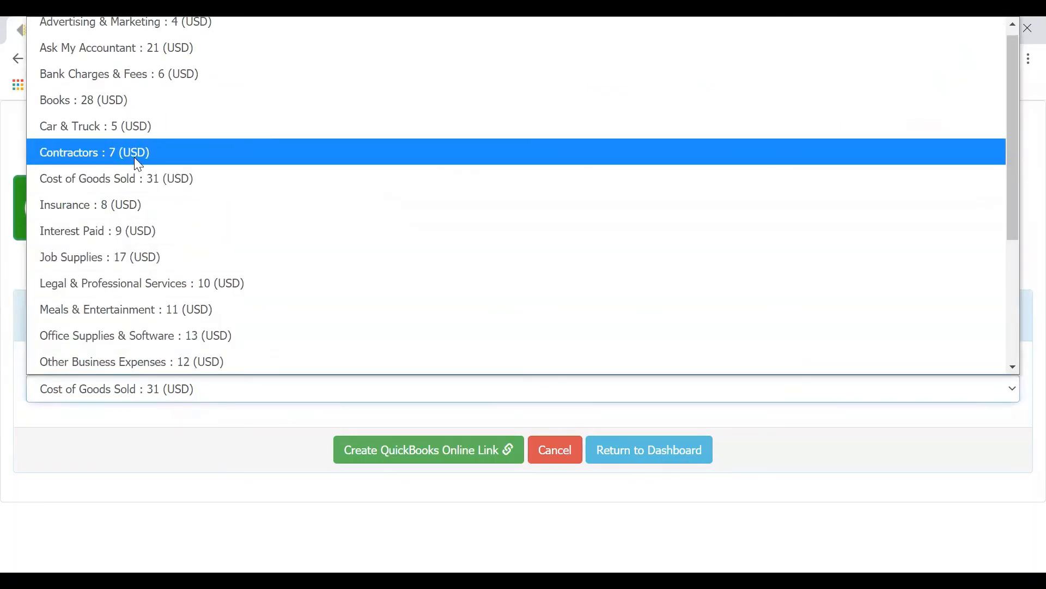
left_click(85, 99)
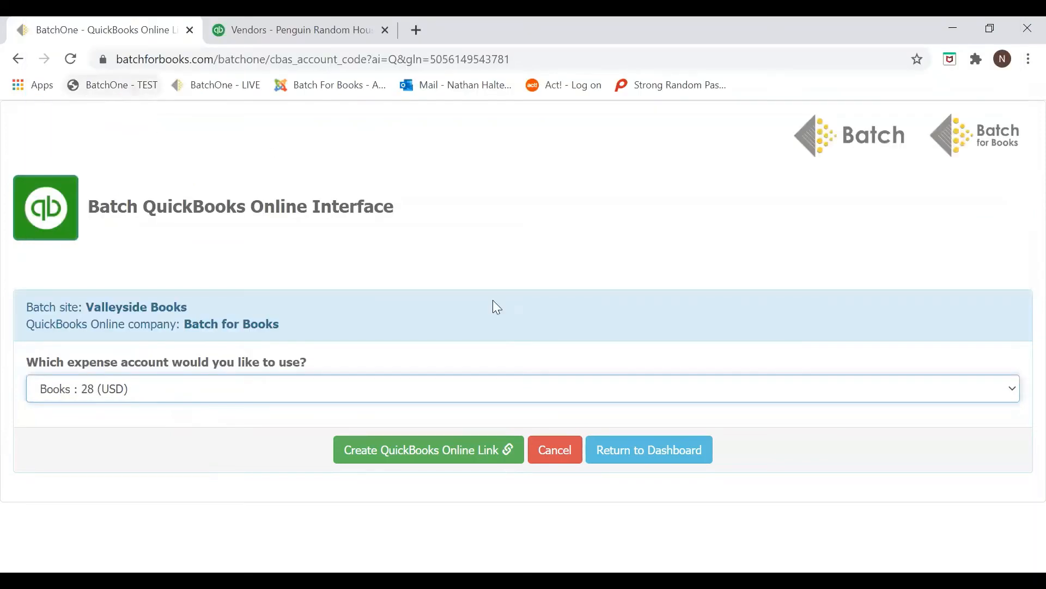
left_click(413, 453)
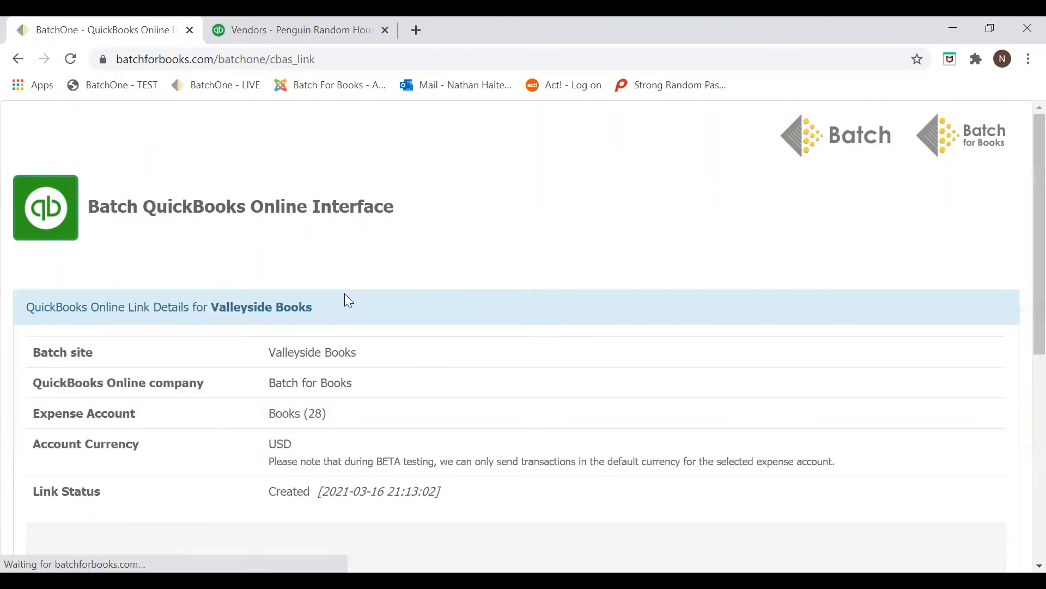
Request past Valleyside Books invoices from invoice date 2021-03-01 to load into the linked QuickBooks Online company
scroll(400, 322, "down", 7)
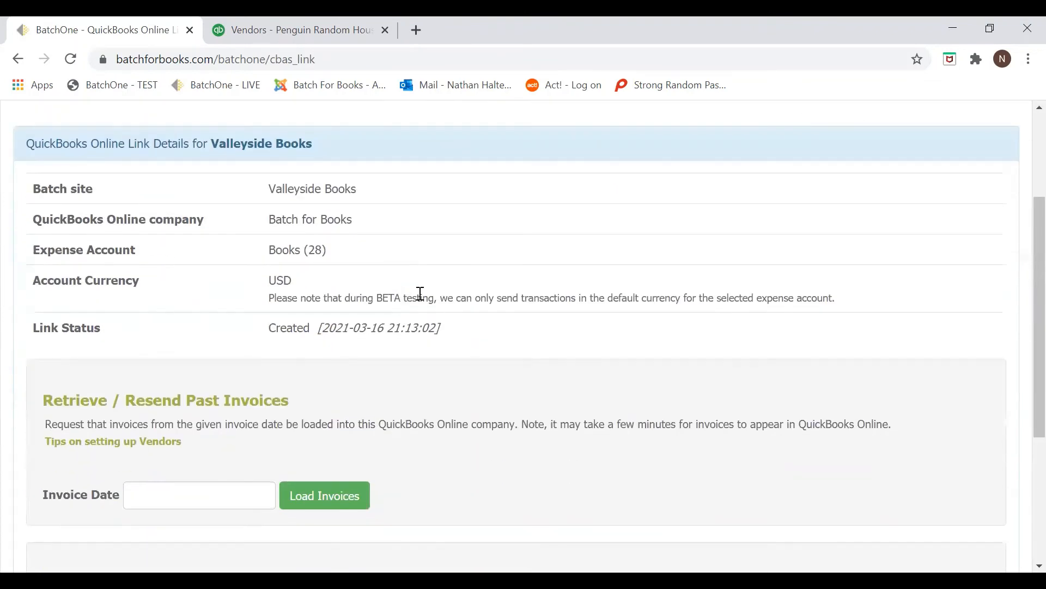
scroll(315, 354, "up", 2)
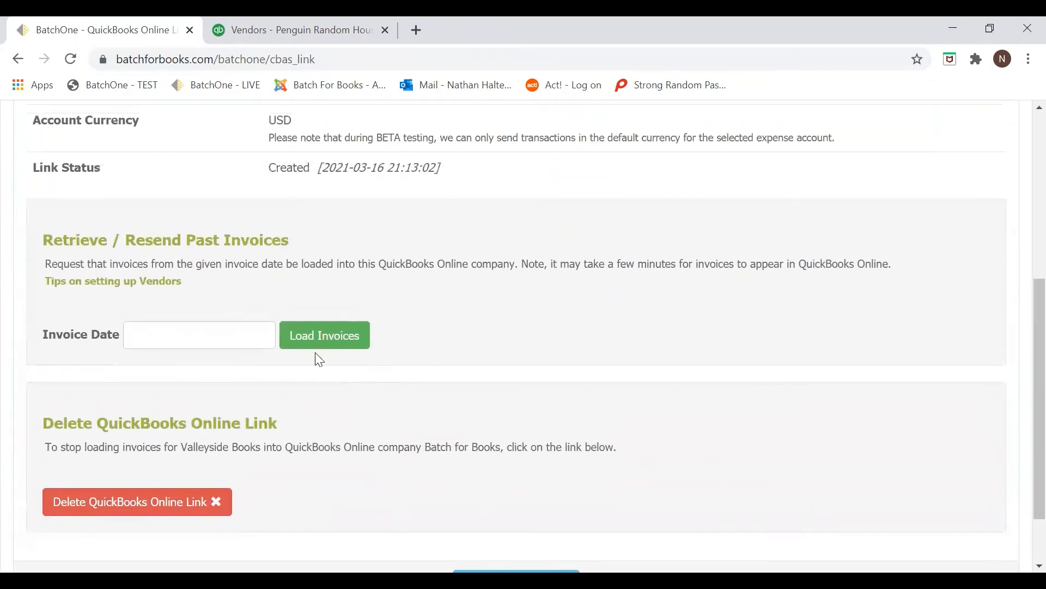
left_click(140, 339)
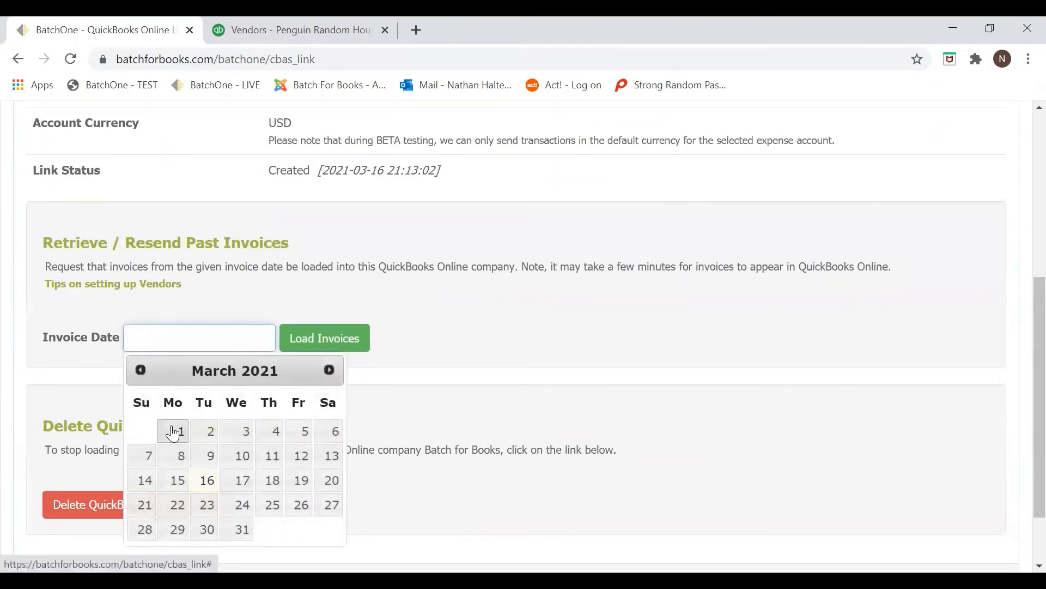
left_click(176, 433)
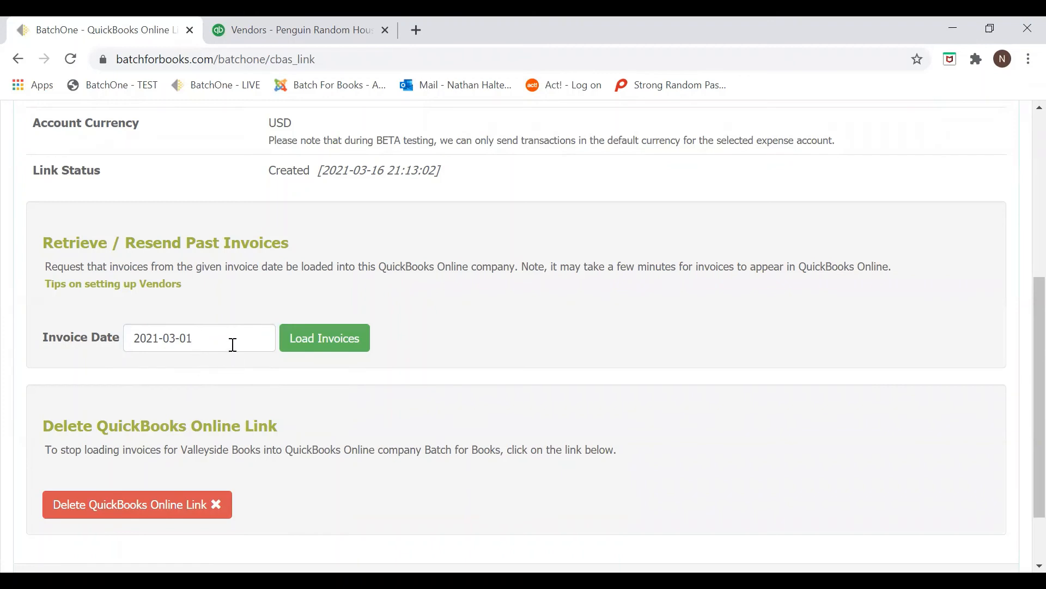
left_click(321, 345)
left_click(325, 344)
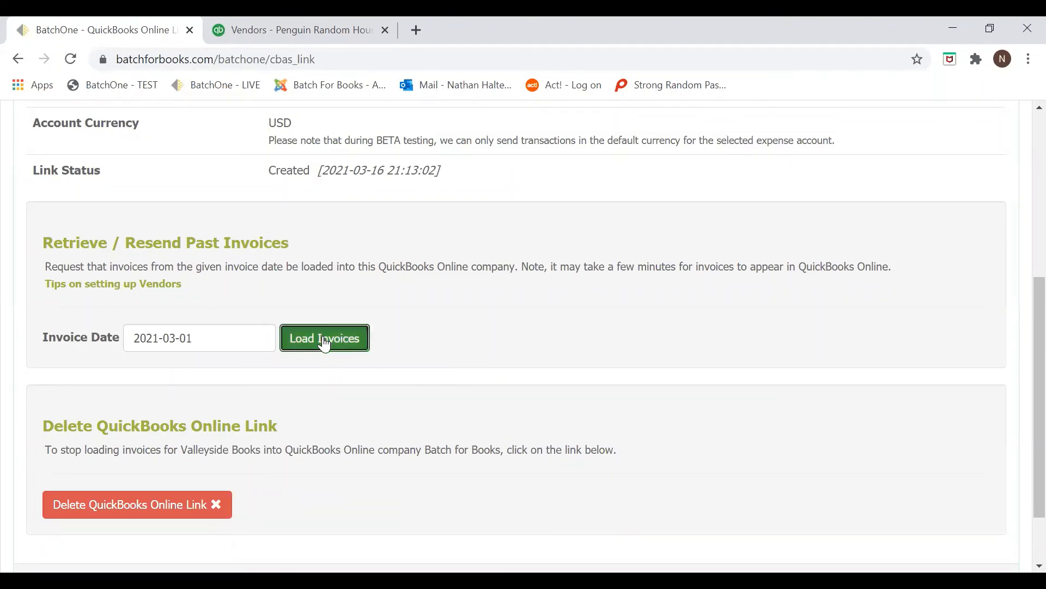